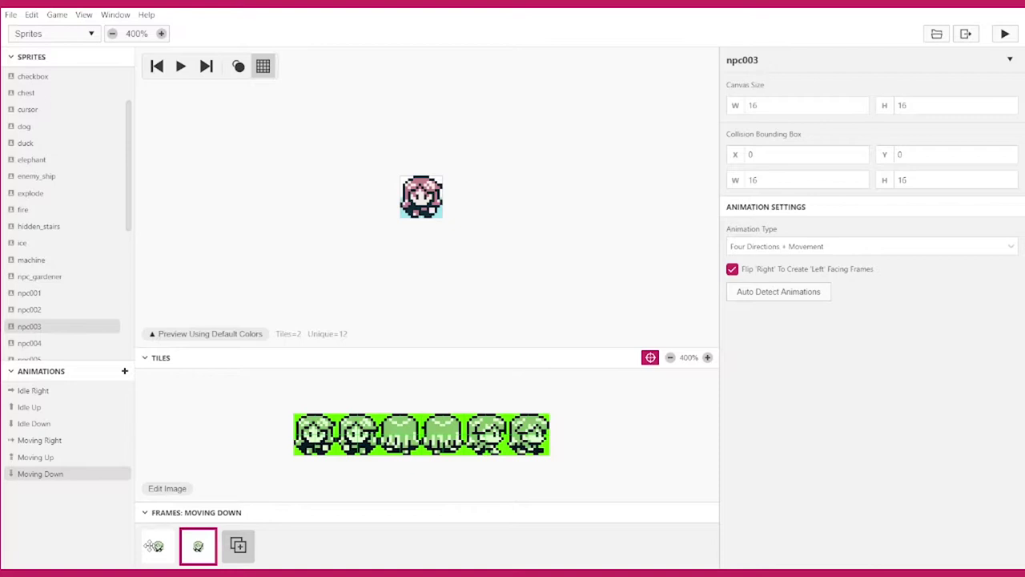
# - Flip back and forth between the two Moving Down frames of player_platform
pyautogui.click(155, 546)
pyautogui.click(195, 545)
pyautogui.click(157, 545)
pyautogui.click(186, 545)
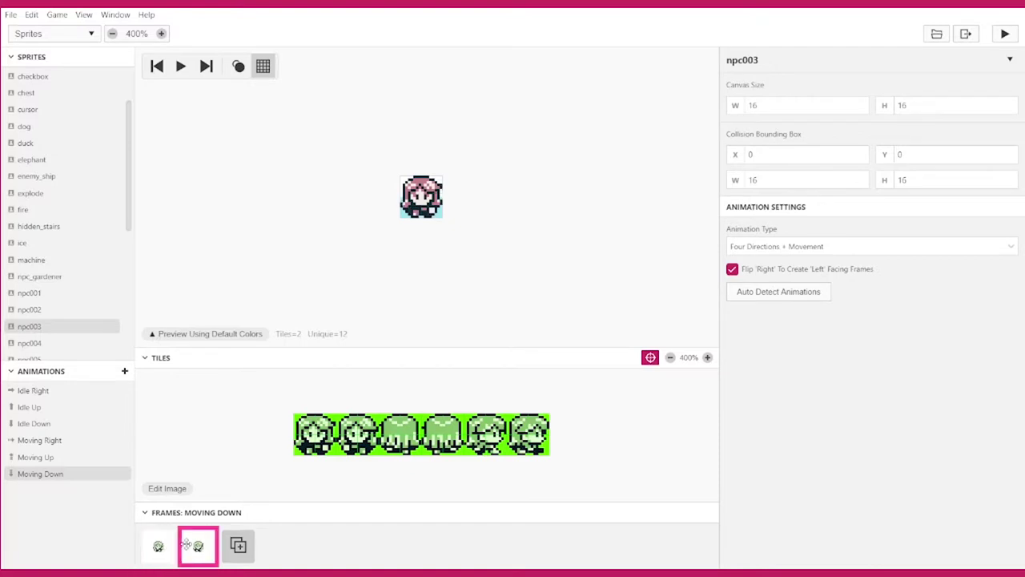
pyautogui.click(155, 546)
pyautogui.click(195, 545)
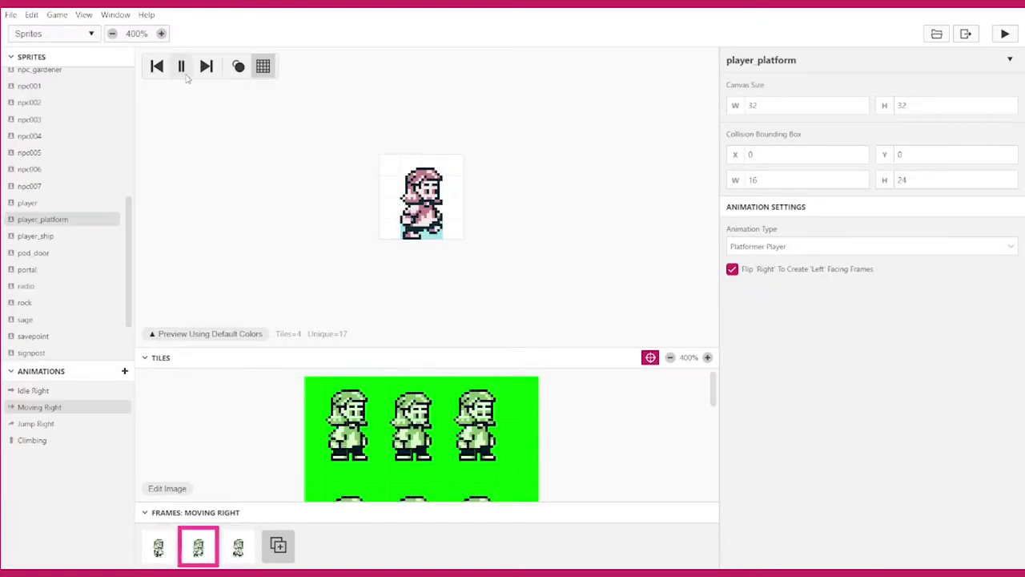
# - Stop the player_platform animation and add two frames to Moving Right
pyautogui.click(182, 68)
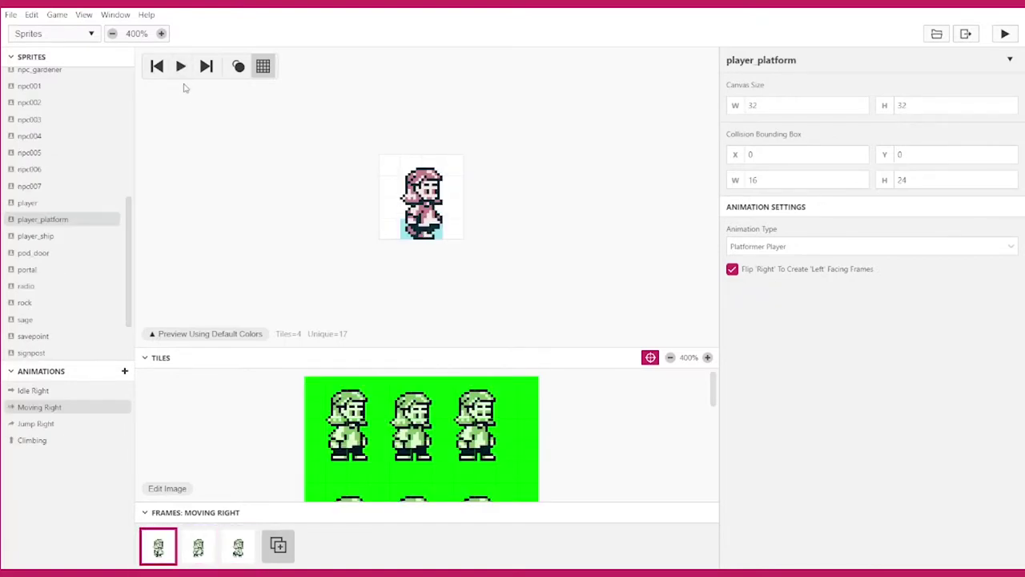
pyautogui.click(281, 546)
pyautogui.click(316, 547)
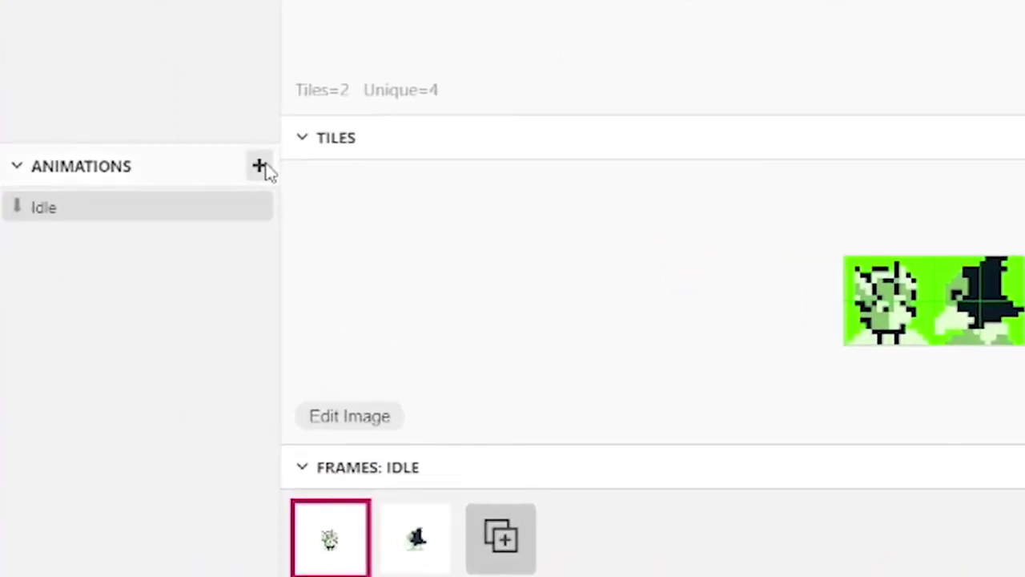
# - Add a new animation state to talksprites, name it Running, then rename it Jumping
pyautogui.click(261, 166)
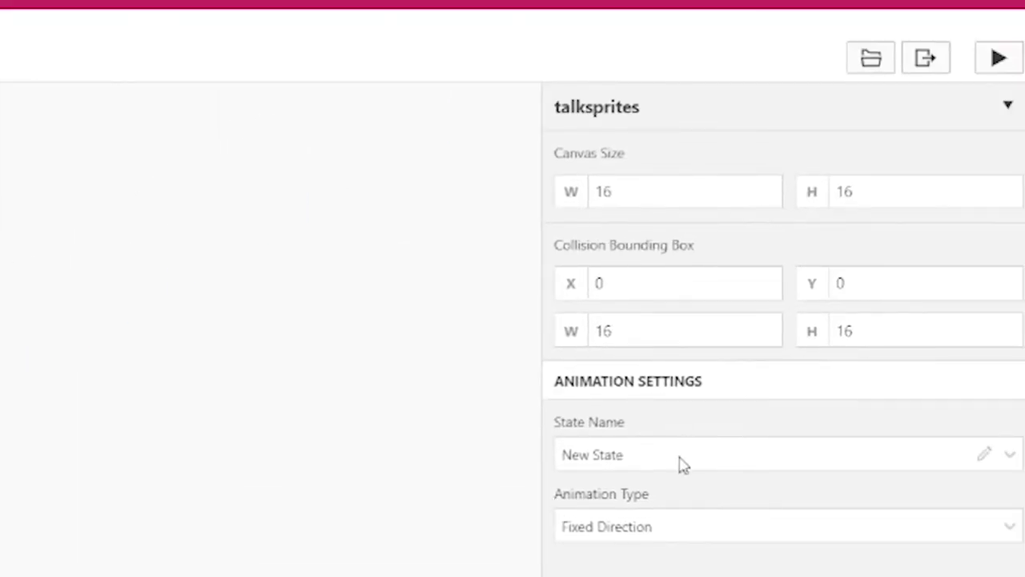
pyautogui.click(681, 460)
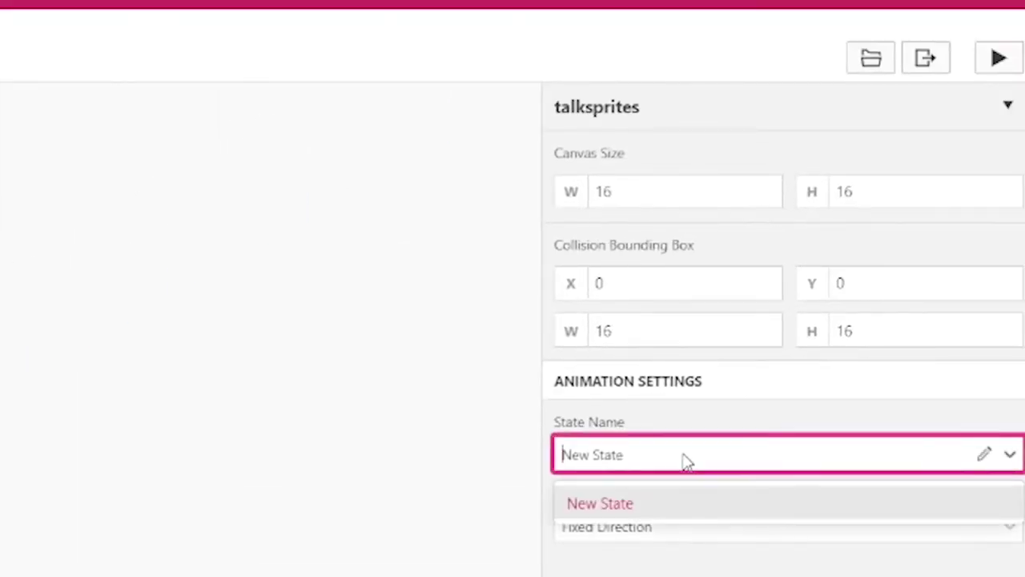
pyautogui.click(985, 454)
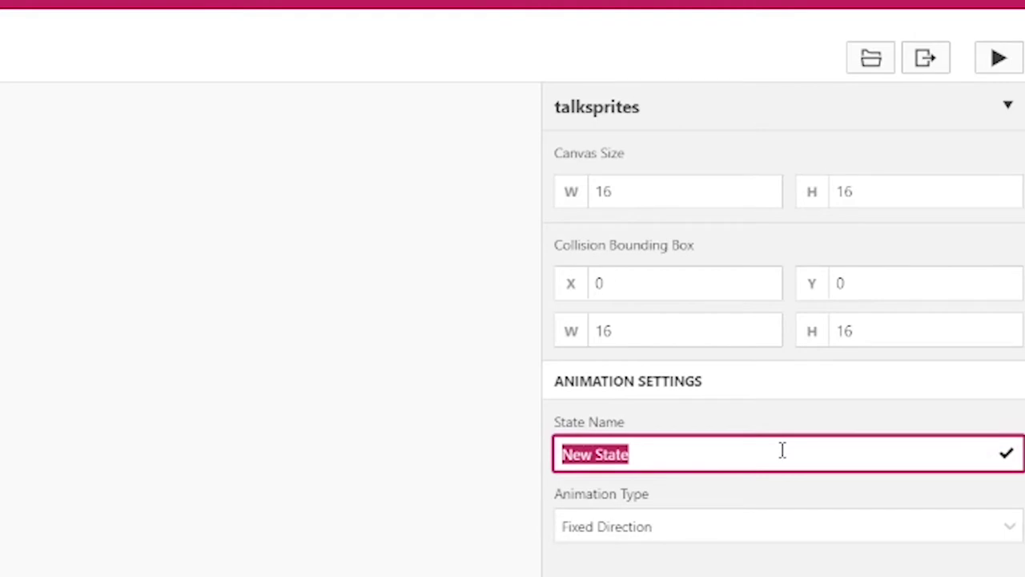
pyautogui.write('Running')
pyautogui.press('Return')
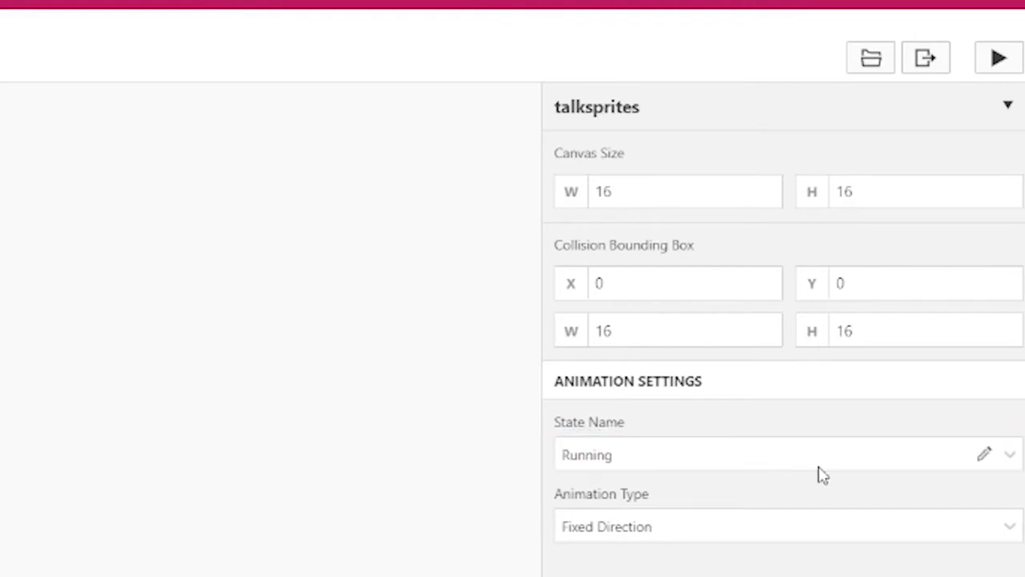
pyautogui.click(985, 455)
pyautogui.write('Jumping')
pyautogui.press('Return')
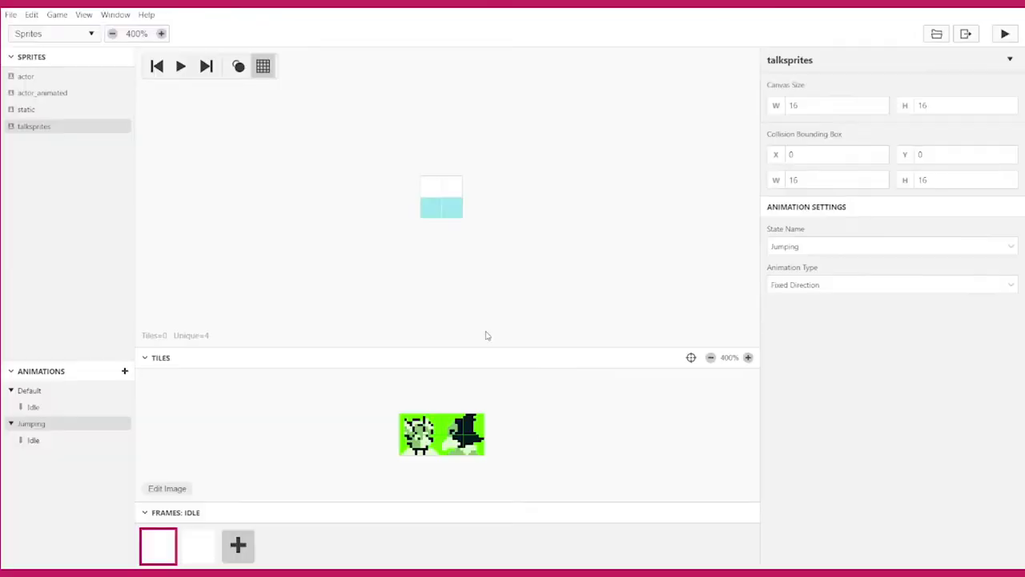
# - Make the Jumping state Four Directions and review its Idle Right, Idle Up and Idle Down animations
pyautogui.click(821, 284)
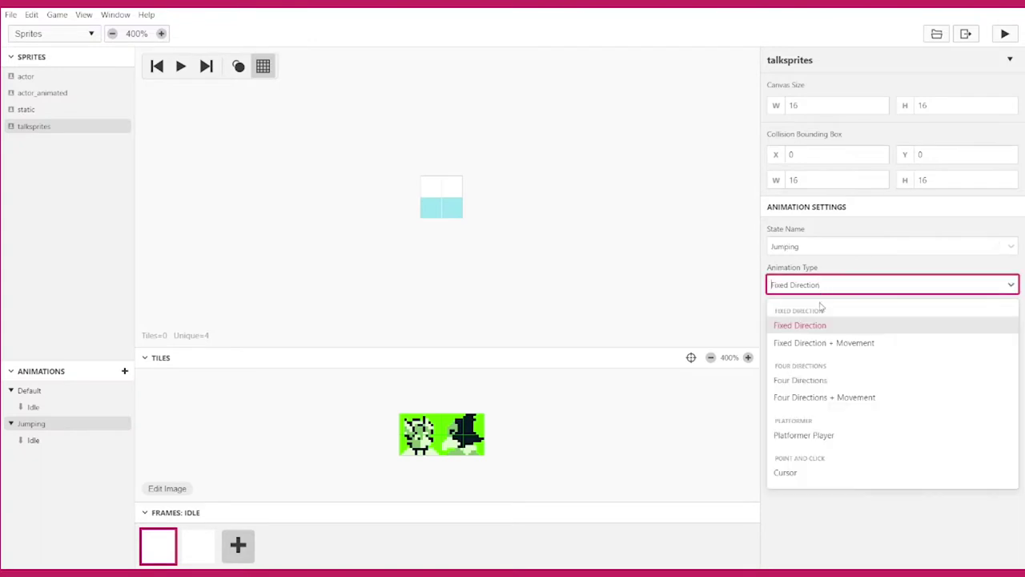
pyautogui.click(837, 386)
pyautogui.click(82, 443)
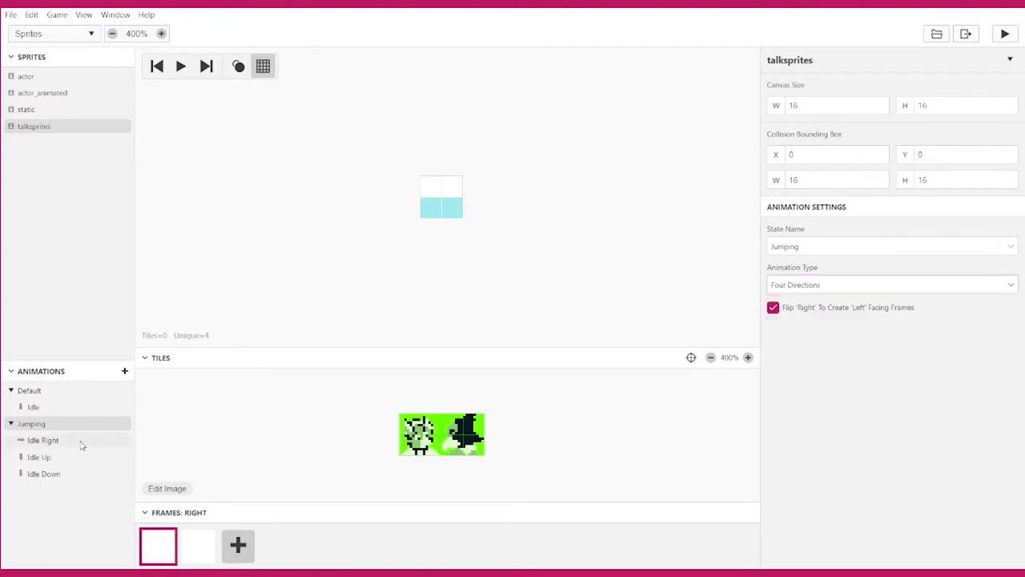
pyautogui.click(80, 460)
pyautogui.click(80, 474)
pyautogui.click(78, 443)
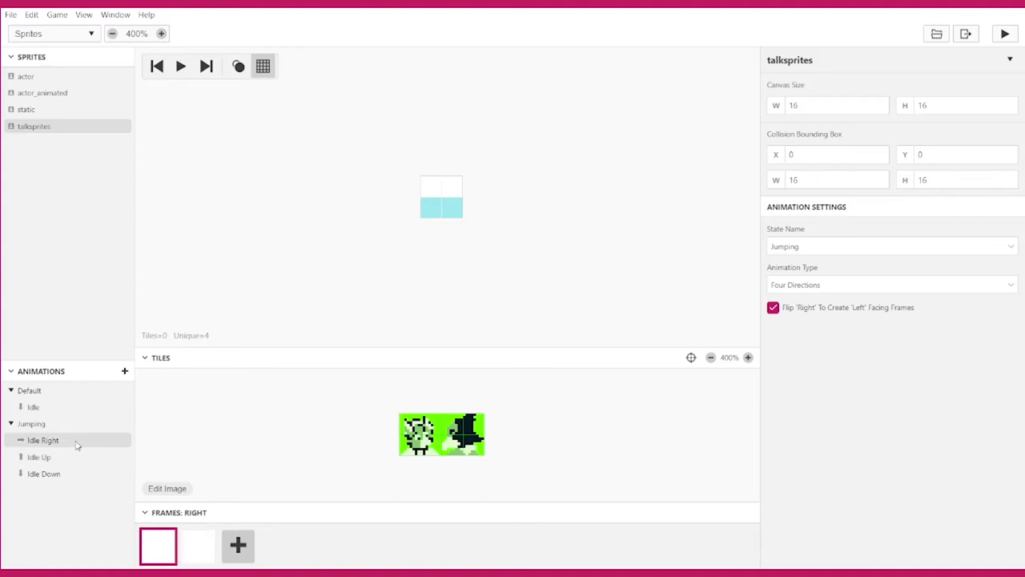
pyautogui.click(75, 461)
pyautogui.click(74, 475)
pyautogui.click(75, 456)
pyautogui.click(76, 441)
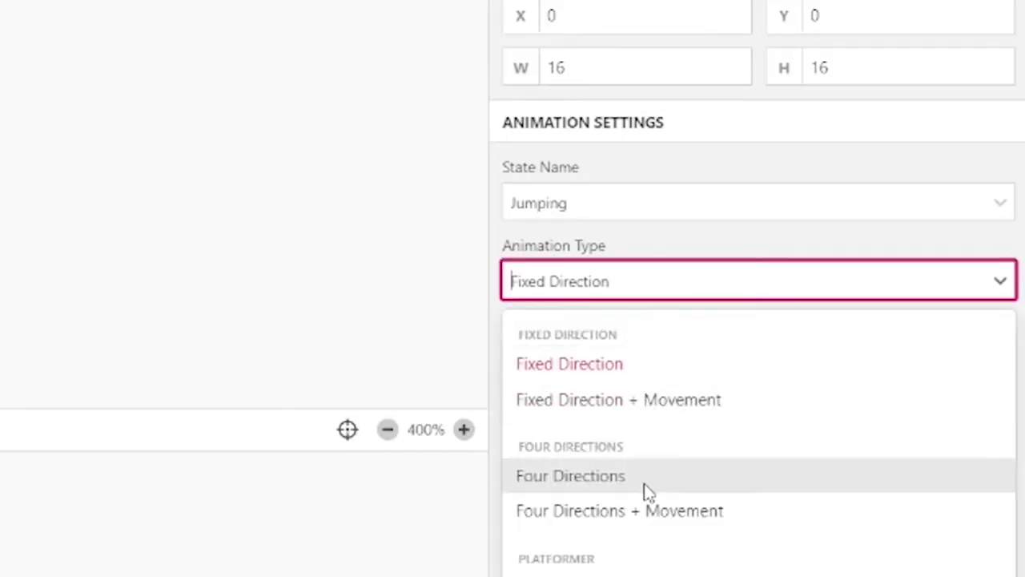
# - Choose Four Directions again, recheck the three idle directions, and select the Jumping state
pyautogui.click(645, 479)
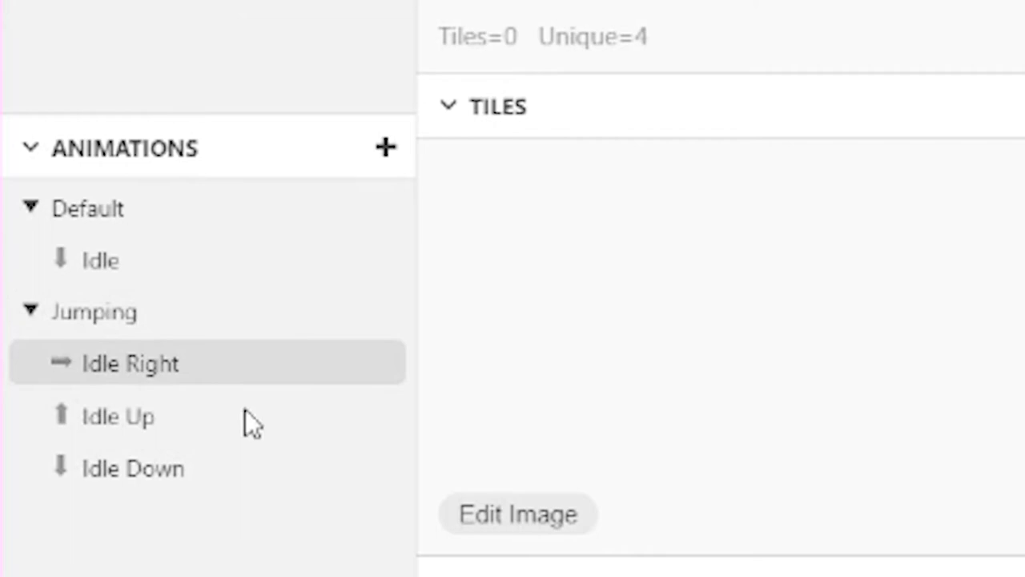
pyautogui.click(232, 366)
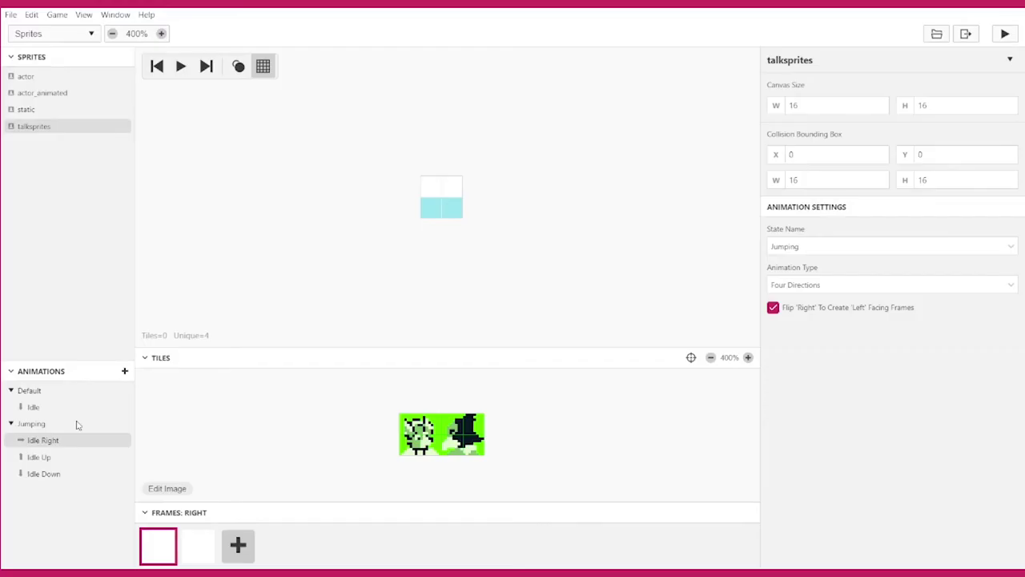
pyautogui.click(76, 459)
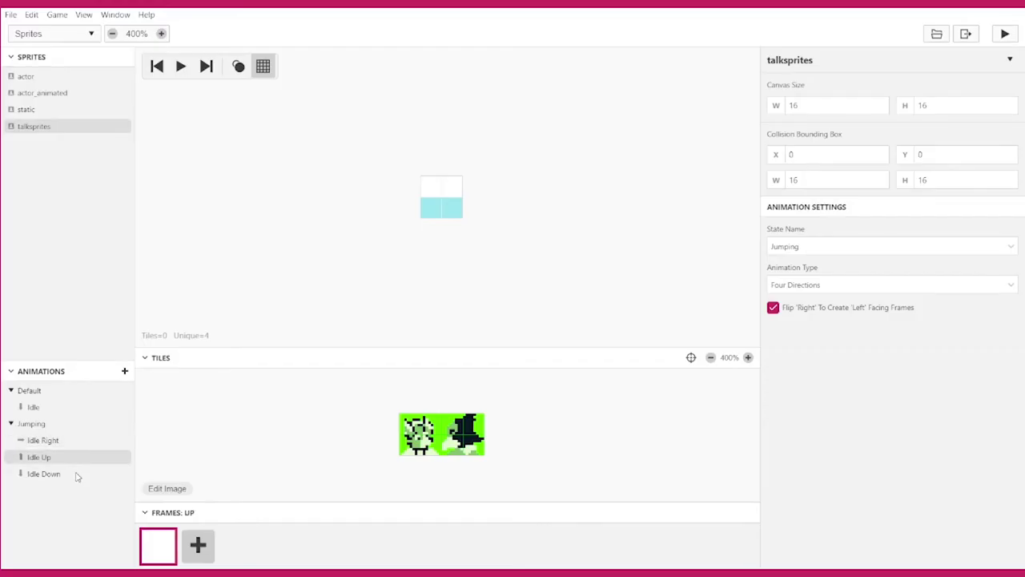
pyautogui.click(77, 474)
pyautogui.click(79, 440)
pyautogui.click(79, 473)
pyautogui.click(80, 439)
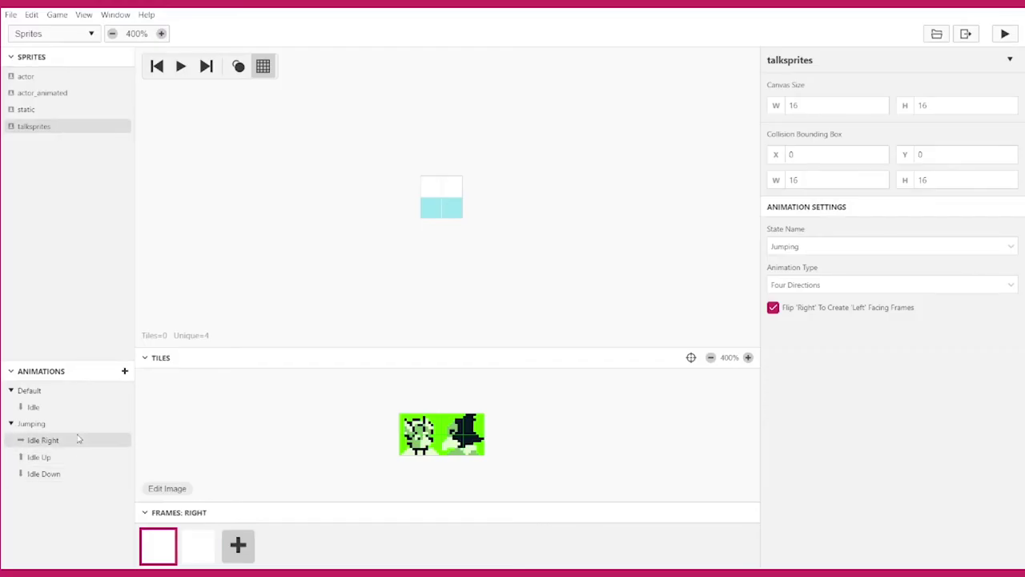
pyautogui.click(77, 458)
pyautogui.click(77, 473)
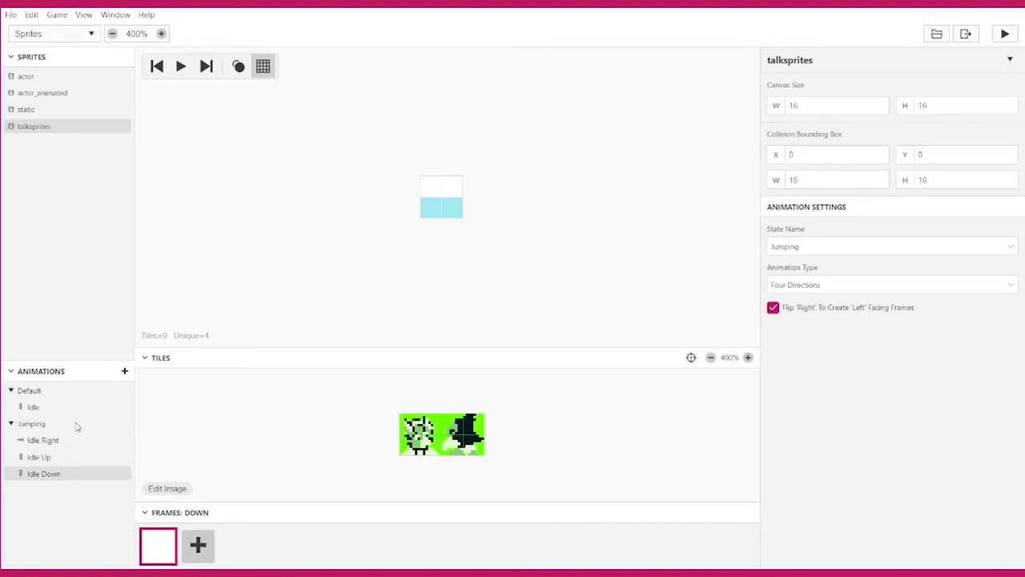
pyautogui.click(77, 425)
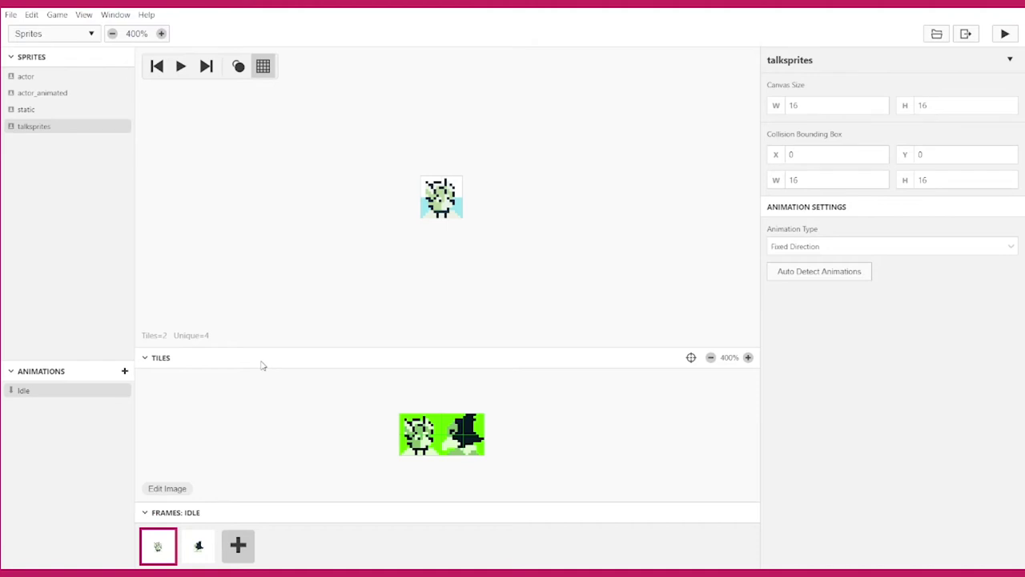
# - Preview the dark and green sprite frames and enter the state name Fox
pyautogui.click(200, 546)
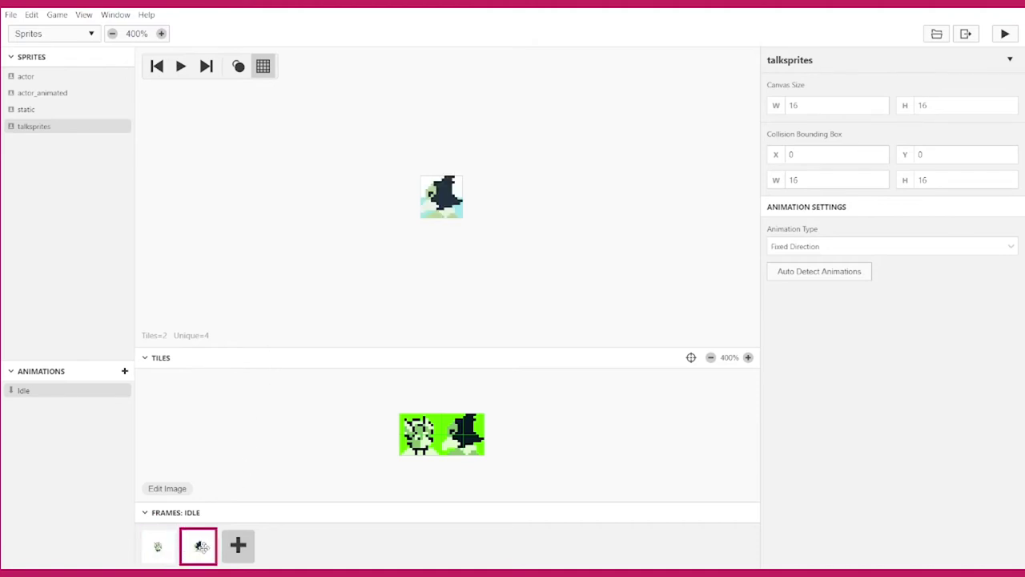
pyautogui.click(170, 550)
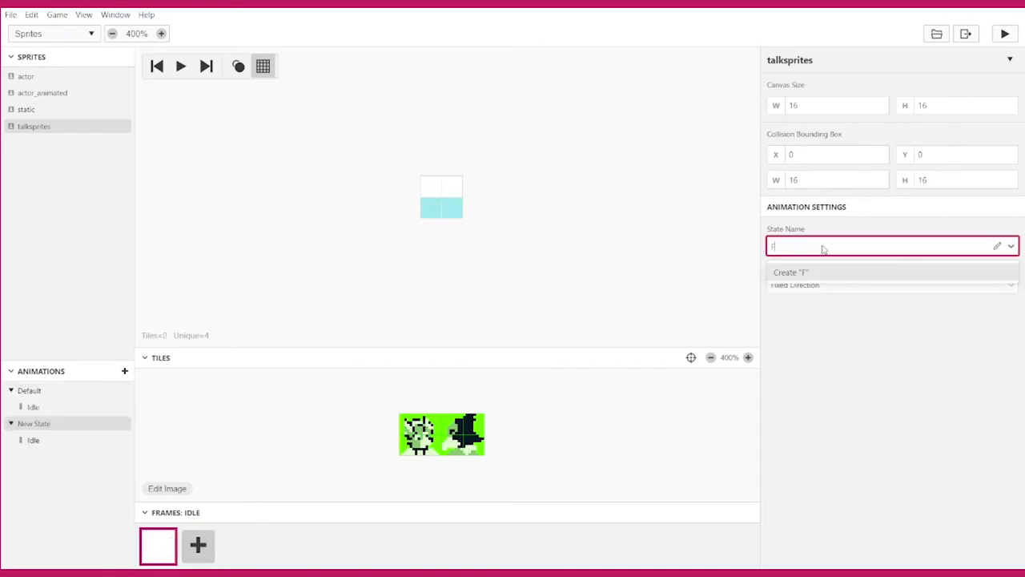
pyautogui.write('Fox')
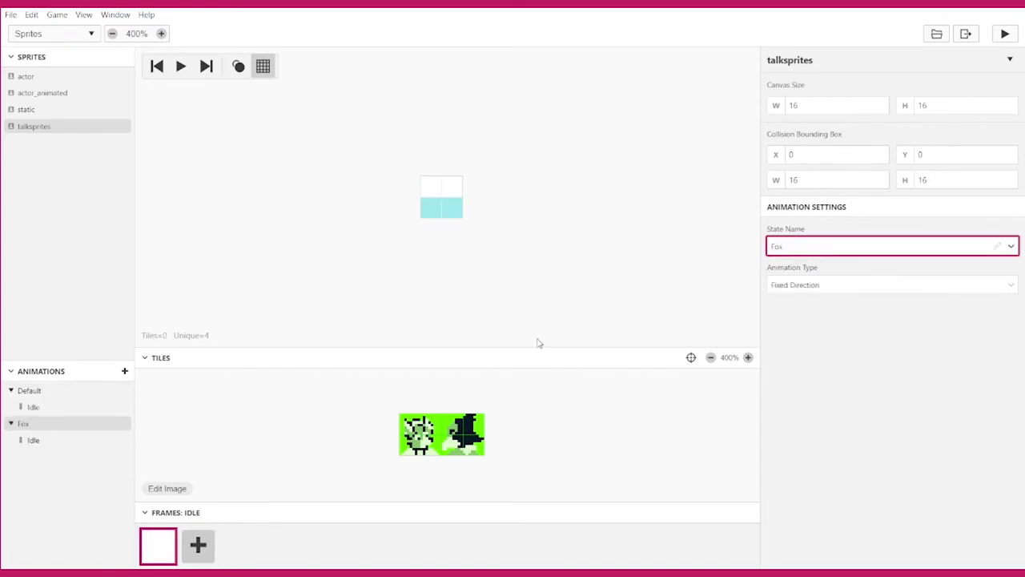
# - Add another animation state named Falco, then select and collapse the Fox group
pyautogui.click(124, 371)
pyautogui.click(806, 245)
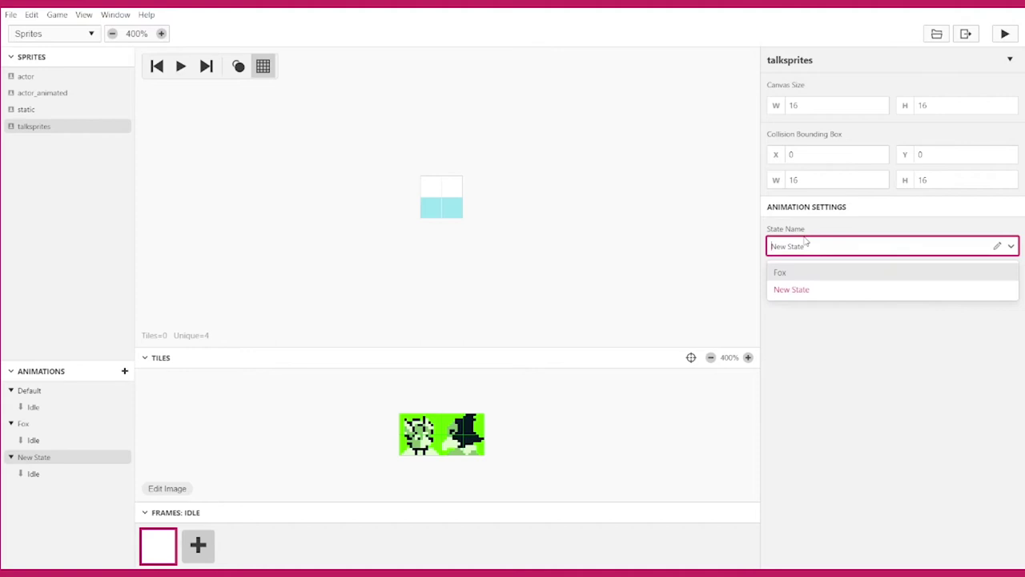
pyautogui.write('Falco')
pyautogui.press('Return')
pyautogui.click(77, 457)
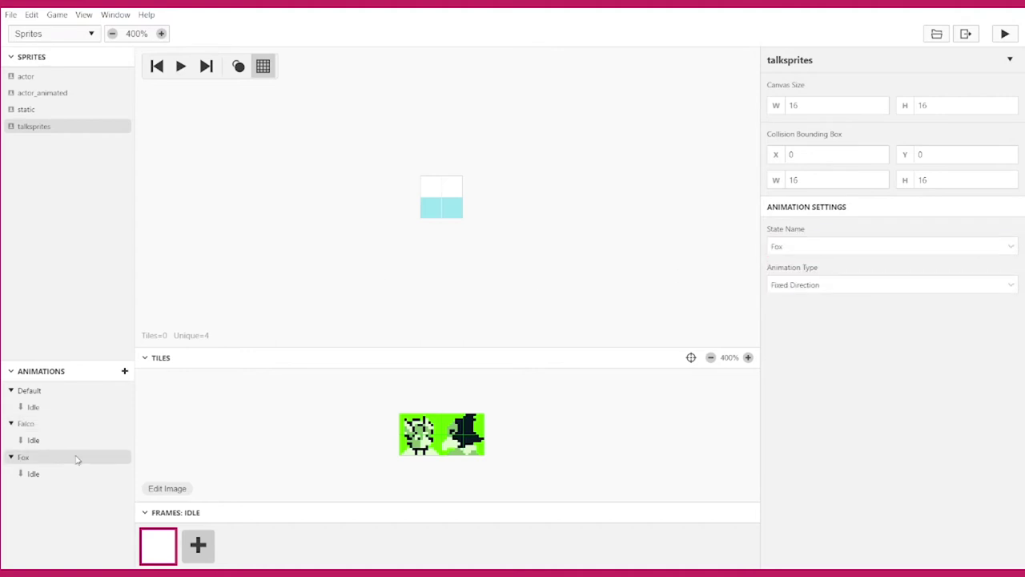
pyautogui.click(11, 457)
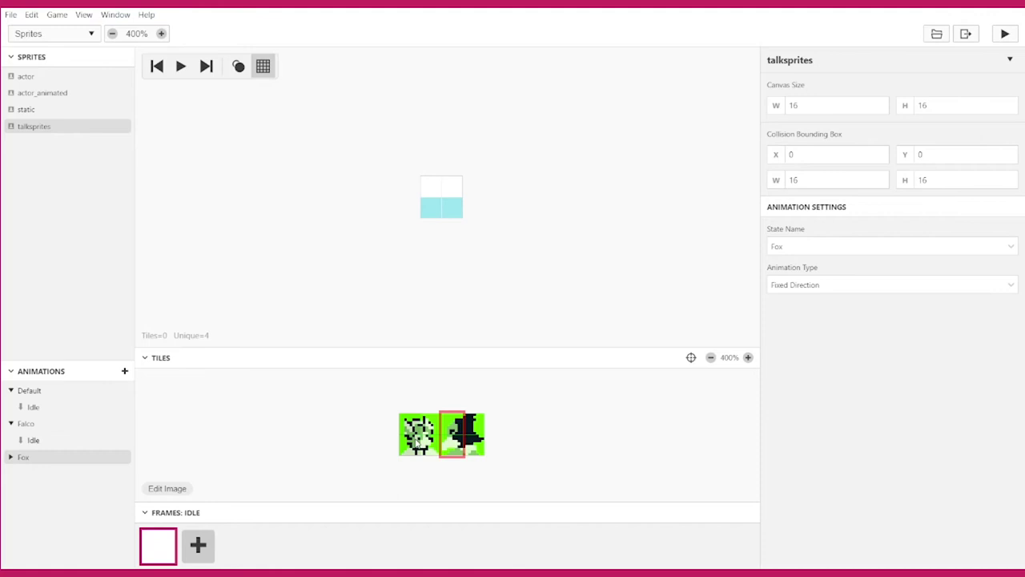
# - Place the fox artwork's left tile into the left and right halves of Fox's idle frame
pyautogui.click(412, 434)
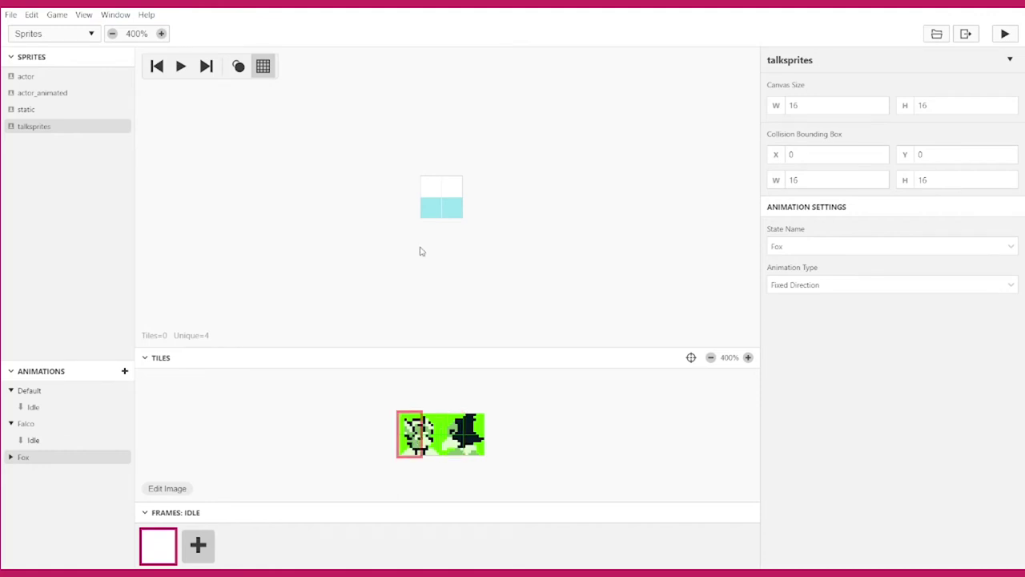
pyautogui.click(427, 195)
pyautogui.moveTo(431, 195); pyautogui.dragTo(433, 200)
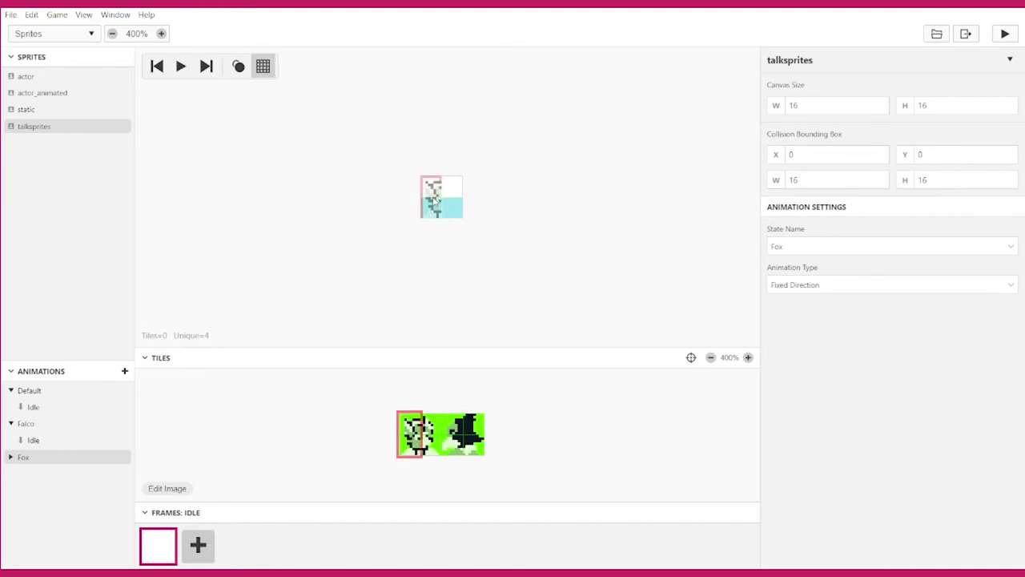
pyautogui.click(432, 200)
pyautogui.click(449, 224)
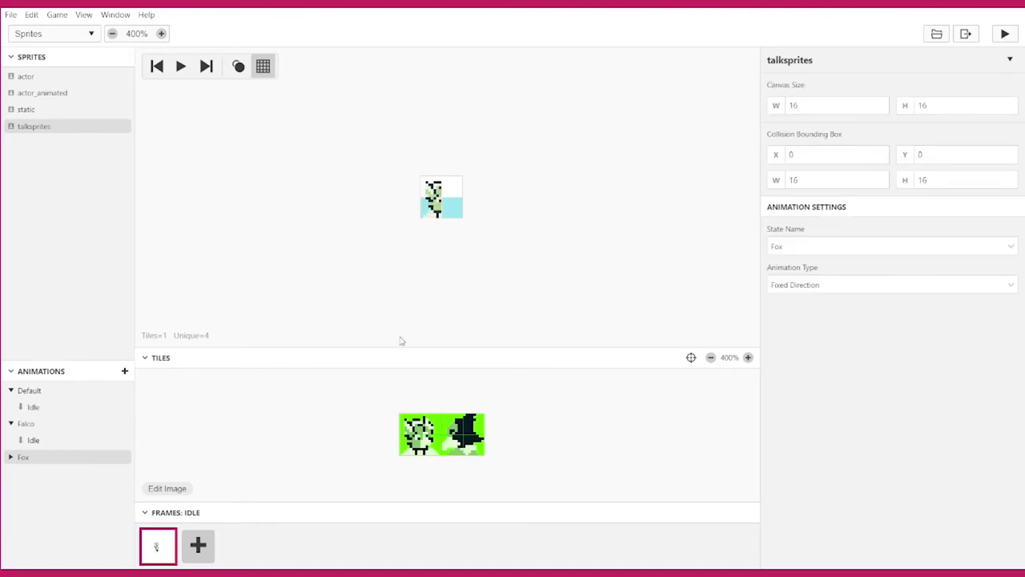
pyautogui.click(431, 434)
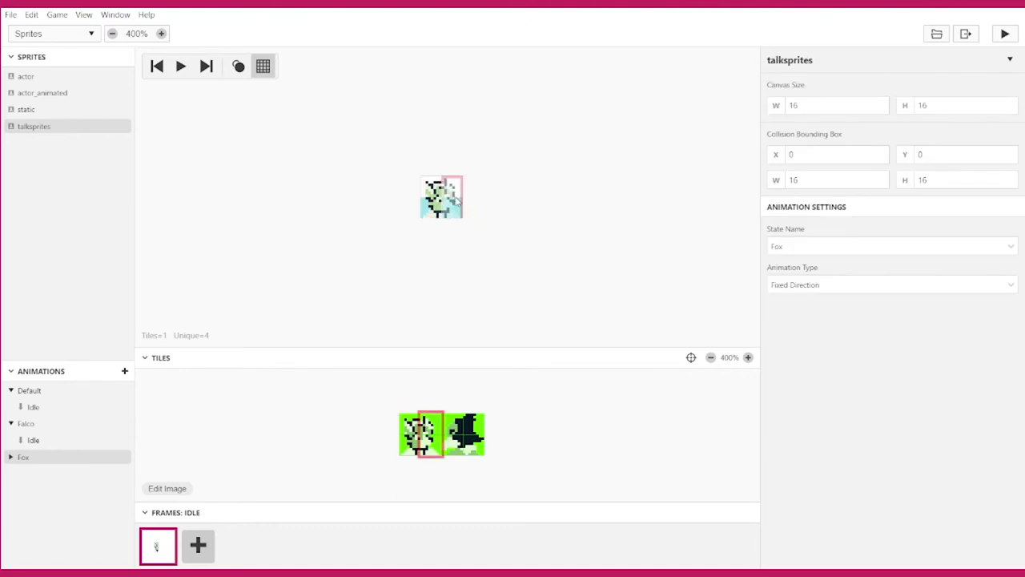
pyautogui.click(454, 200)
pyautogui.click(474, 224)
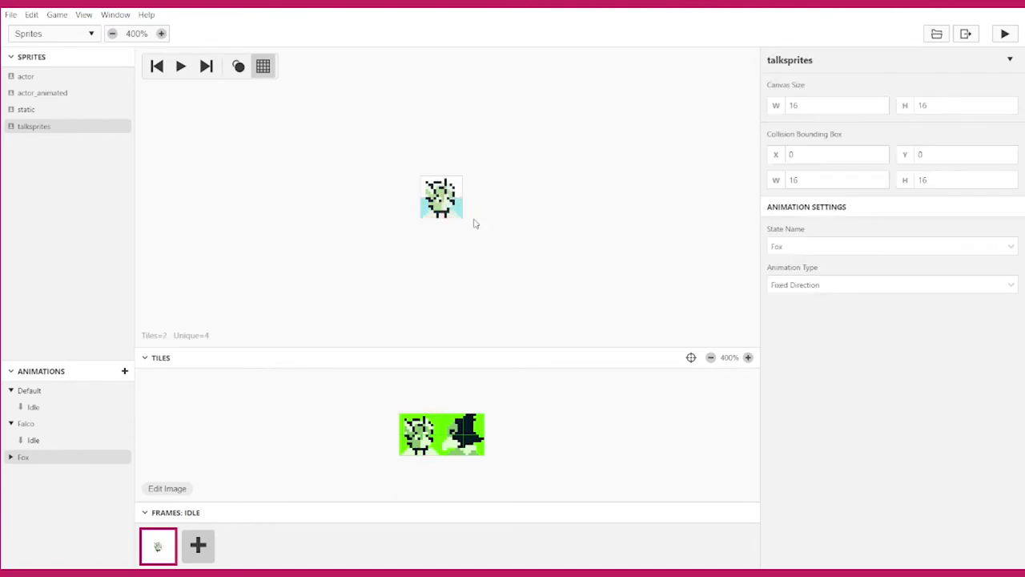
pyautogui.click(459, 213)
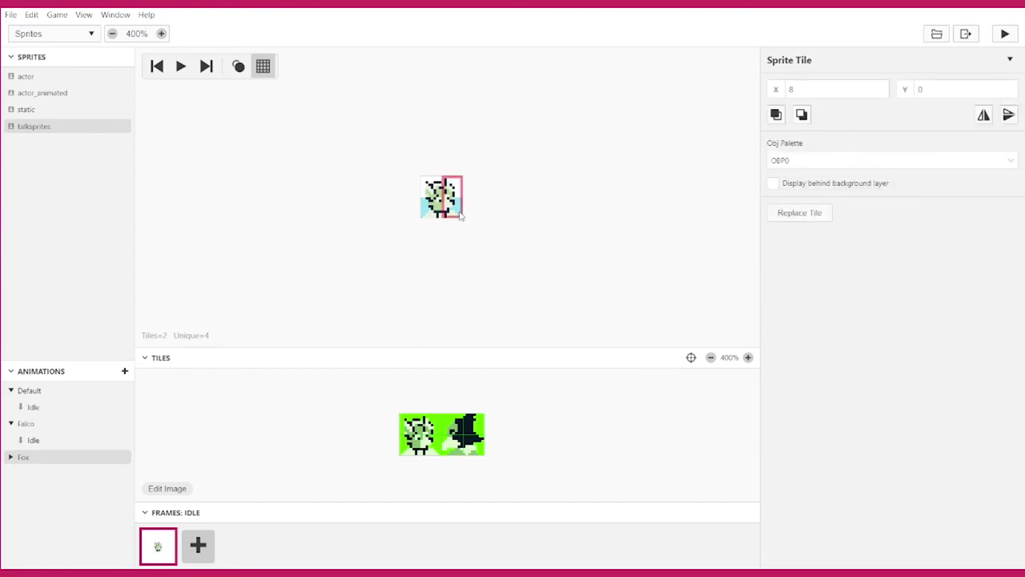
pyautogui.click(987, 119)
pyautogui.click(988, 118)
pyautogui.click(809, 159)
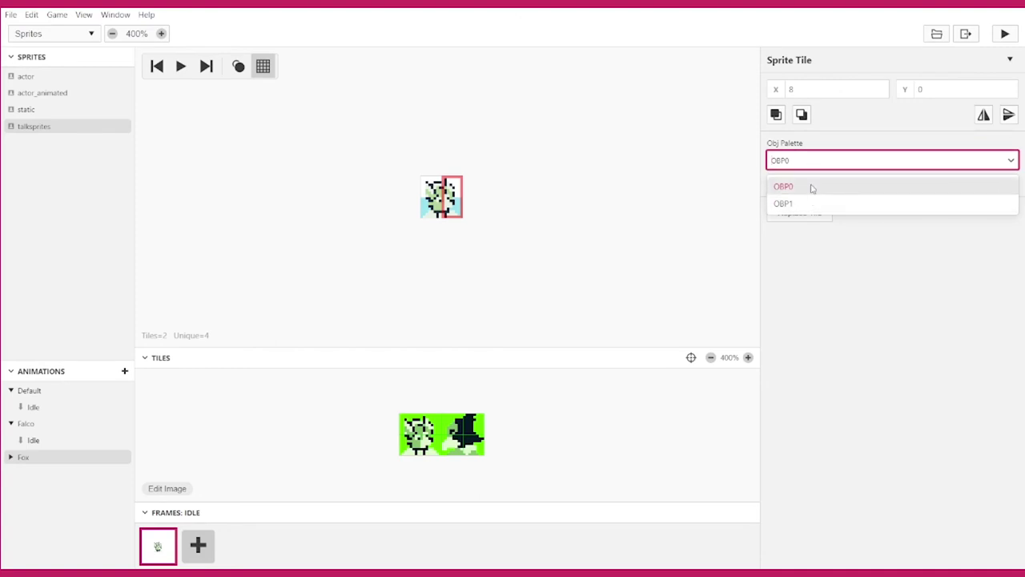
pyautogui.click(794, 174)
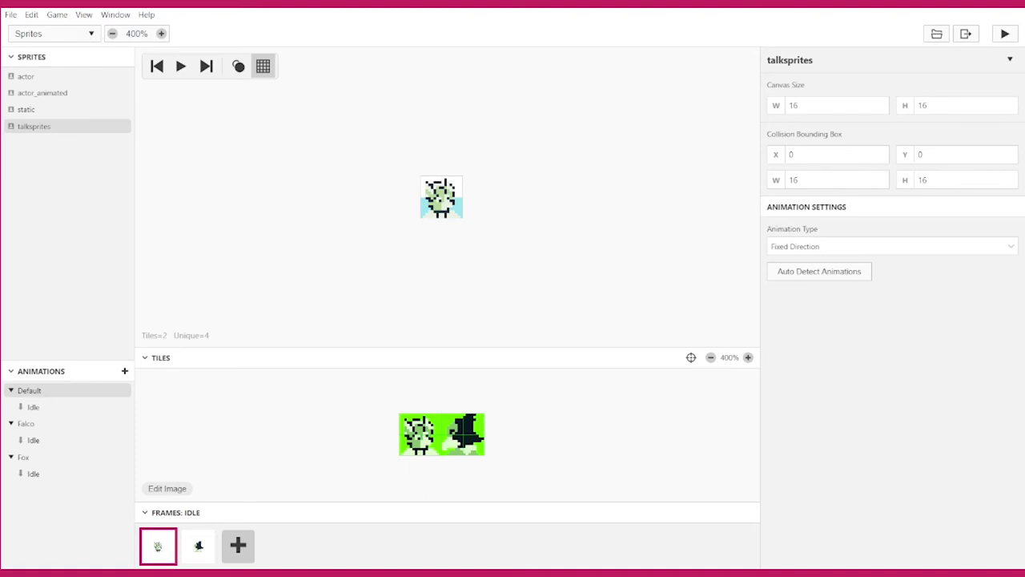
# - In Game World, give the Space scene actor an On Init Set Actor Animation State event
pyautogui.click(80, 34)
pyautogui.click(48, 51)
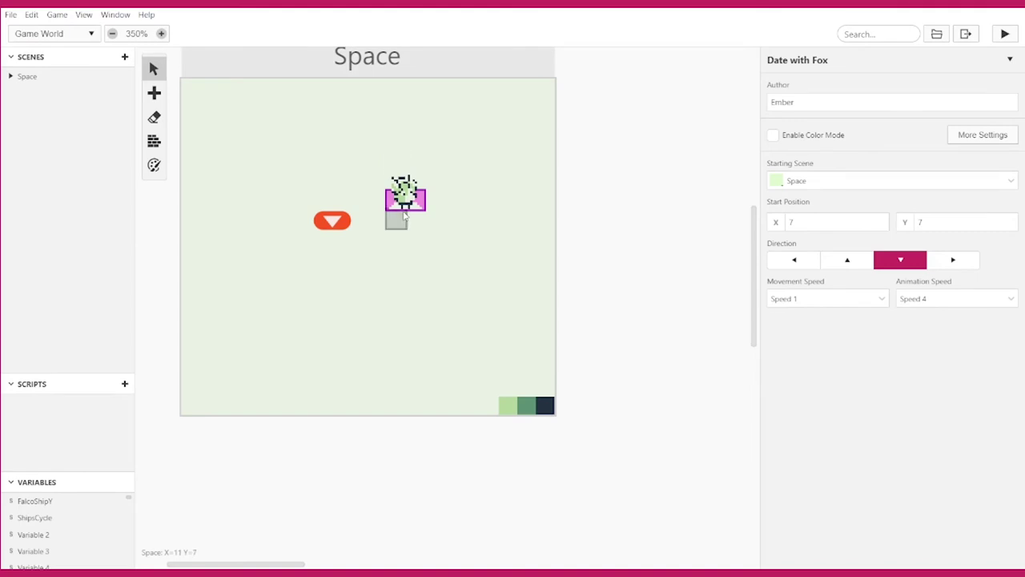
pyautogui.click(405, 214)
pyautogui.click(905, 343)
pyautogui.write('animation')
pyautogui.press('Down')
pyautogui.press('Down')
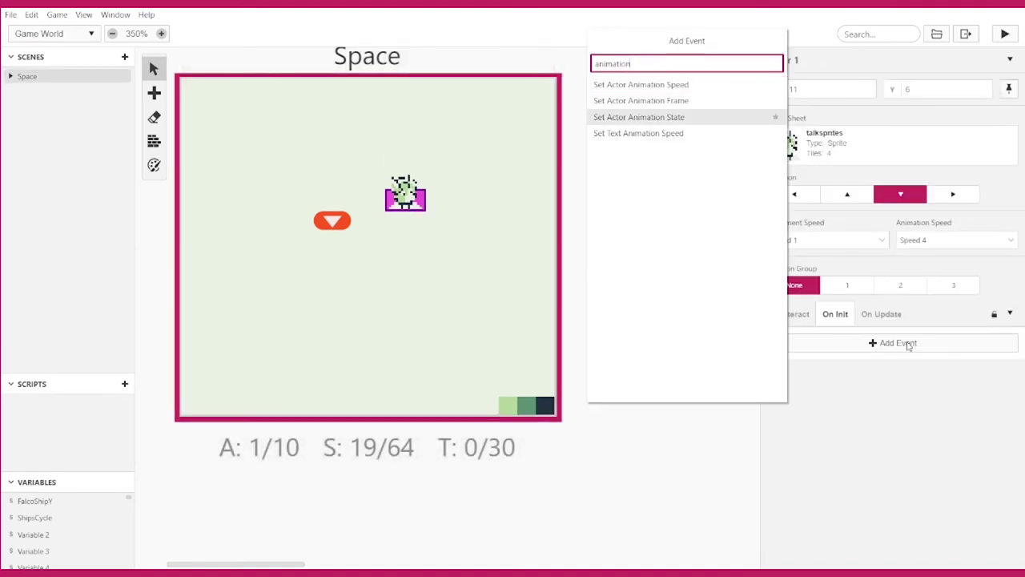
pyautogui.press('Return')
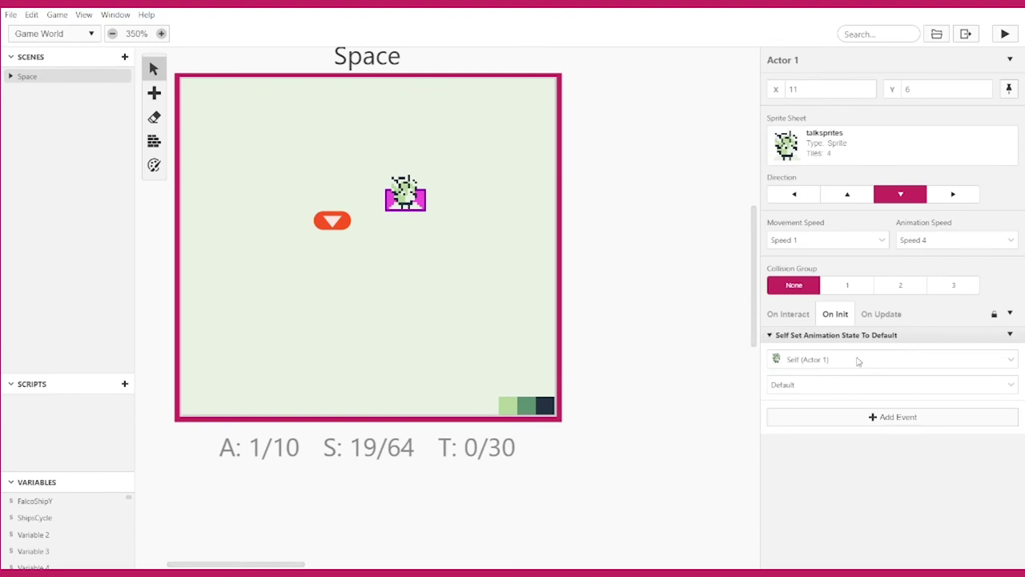
# - Set the event's animation state to Falco and run the game preview
pyautogui.click(842, 383)
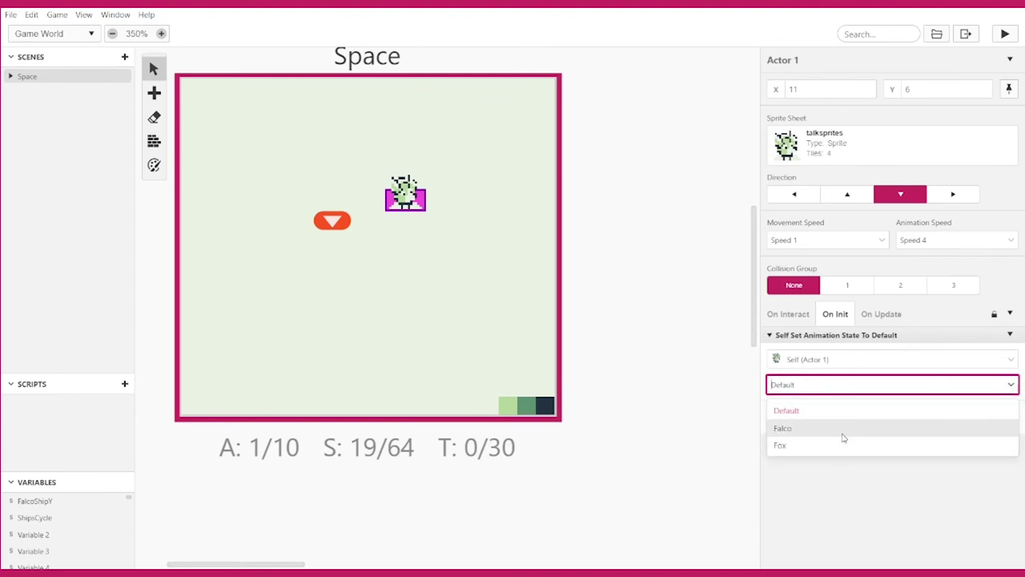
pyautogui.click(842, 433)
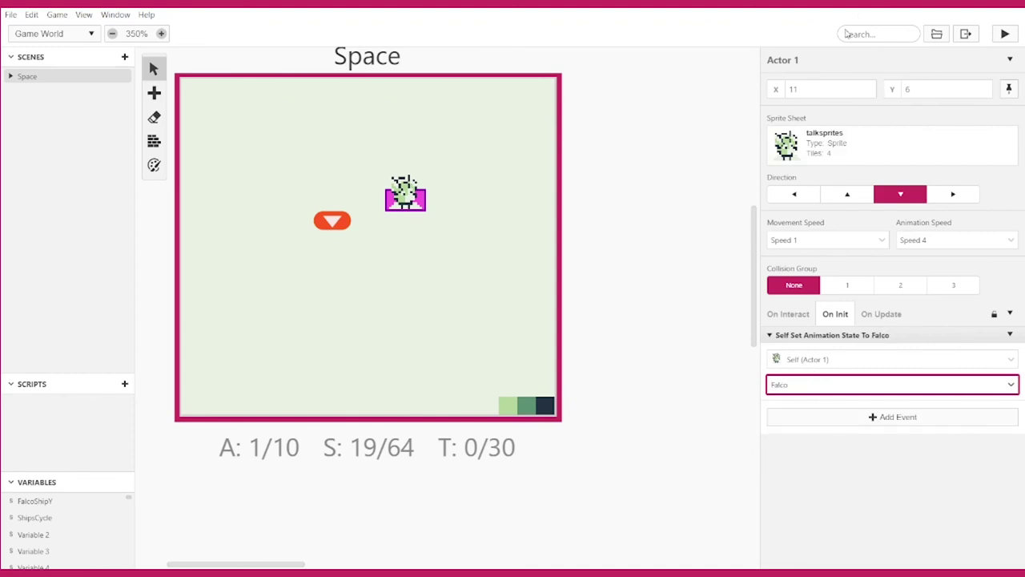
pyautogui.click(1003, 35)
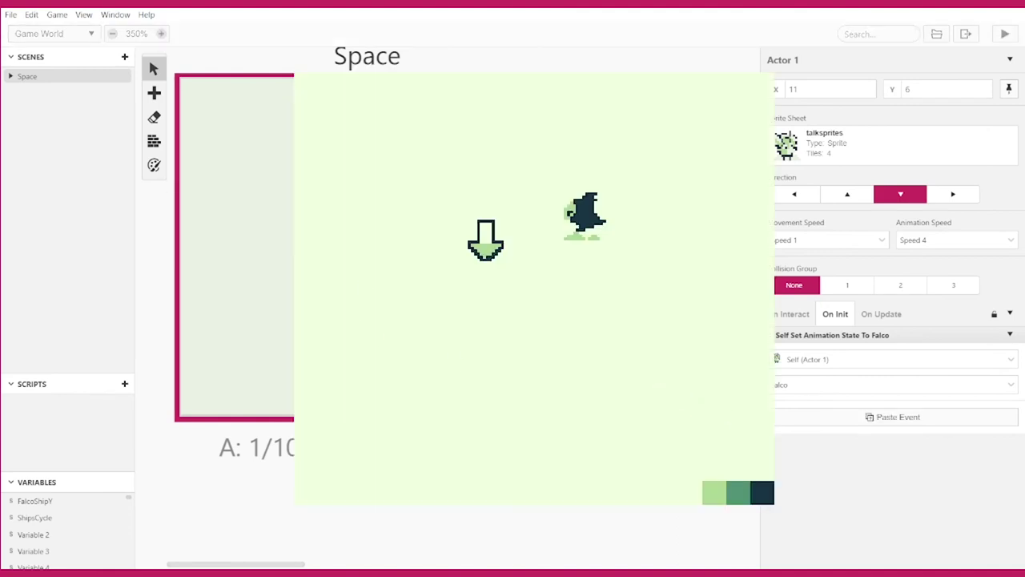
pyautogui.click(813, 386)
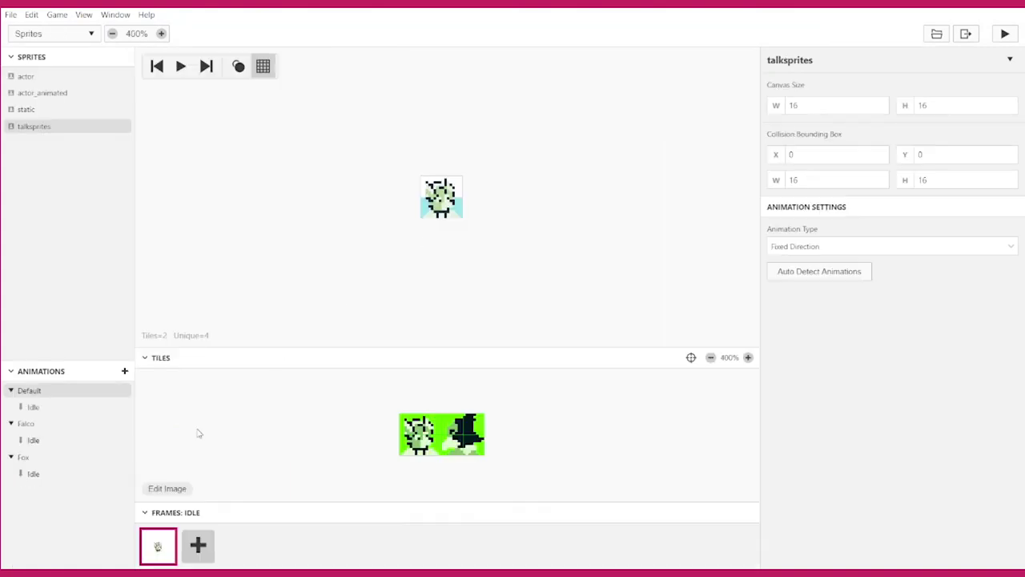
# - Add two states and two empty frames to Default's Idle, then delete the surplus frame
pyautogui.click(124, 371)
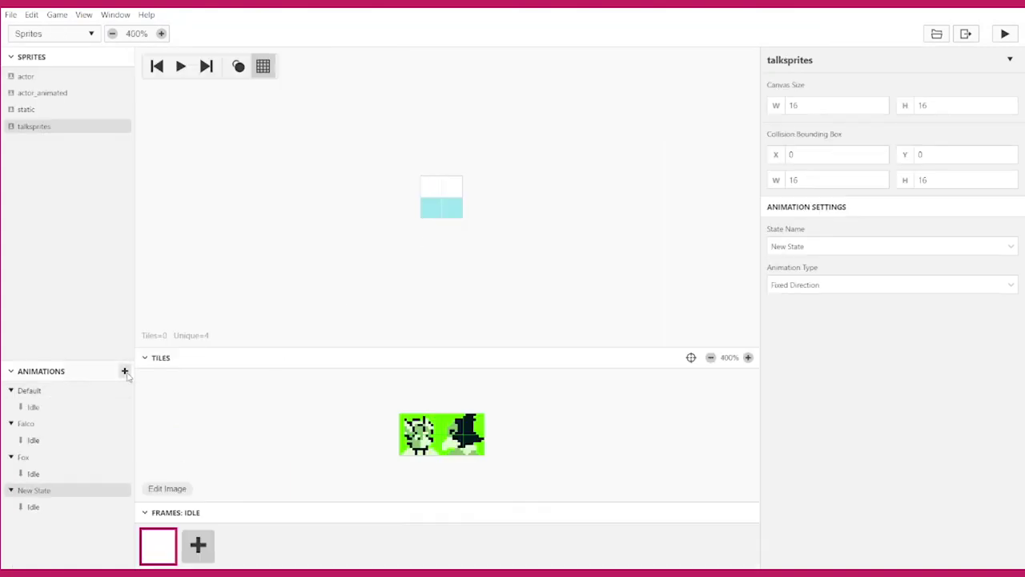
pyautogui.click(125, 371)
pyautogui.click(112, 407)
pyautogui.click(198, 545)
pyautogui.click(238, 544)
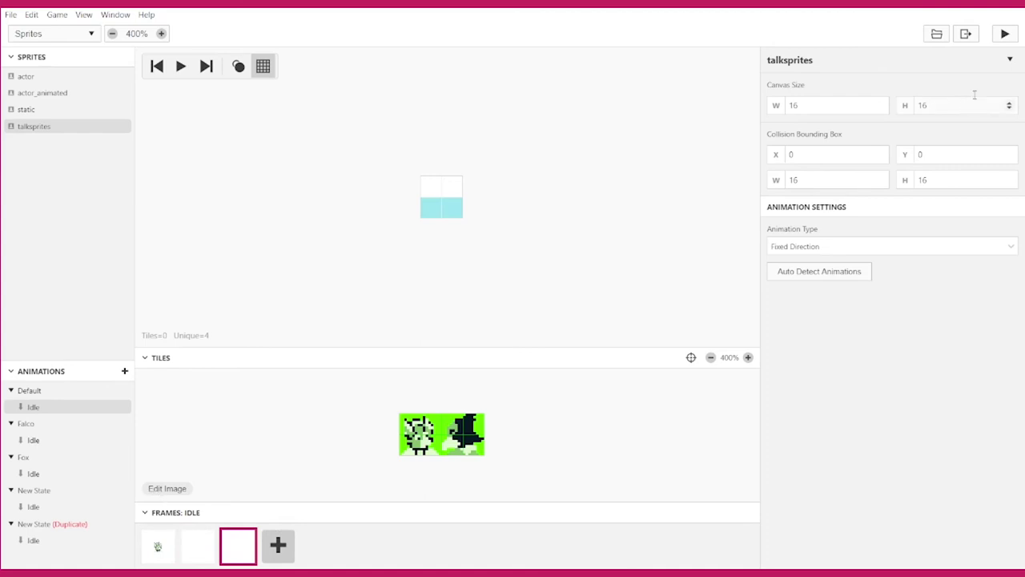
pyautogui.click(1011, 60)
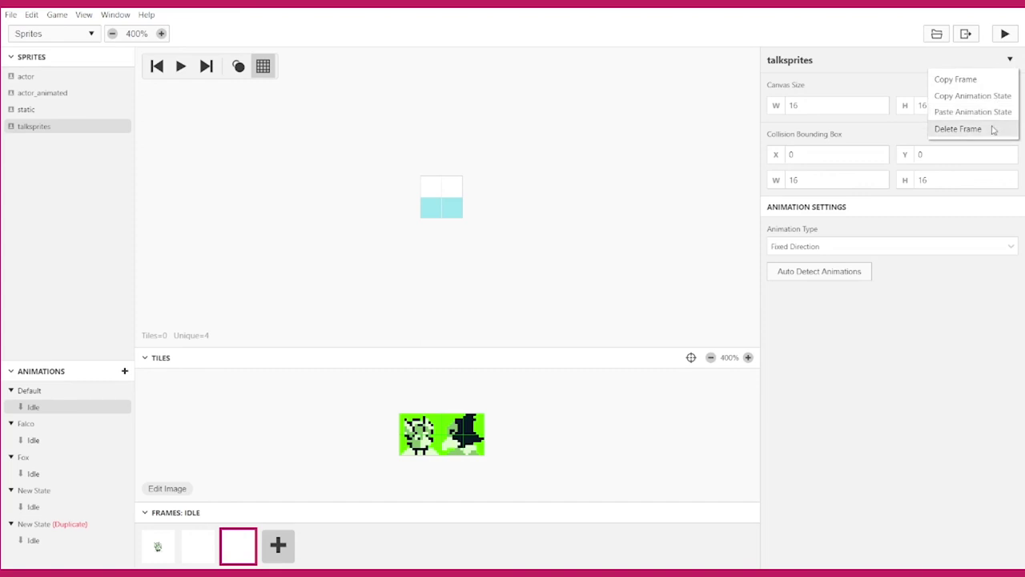
pyautogui.click(958, 129)
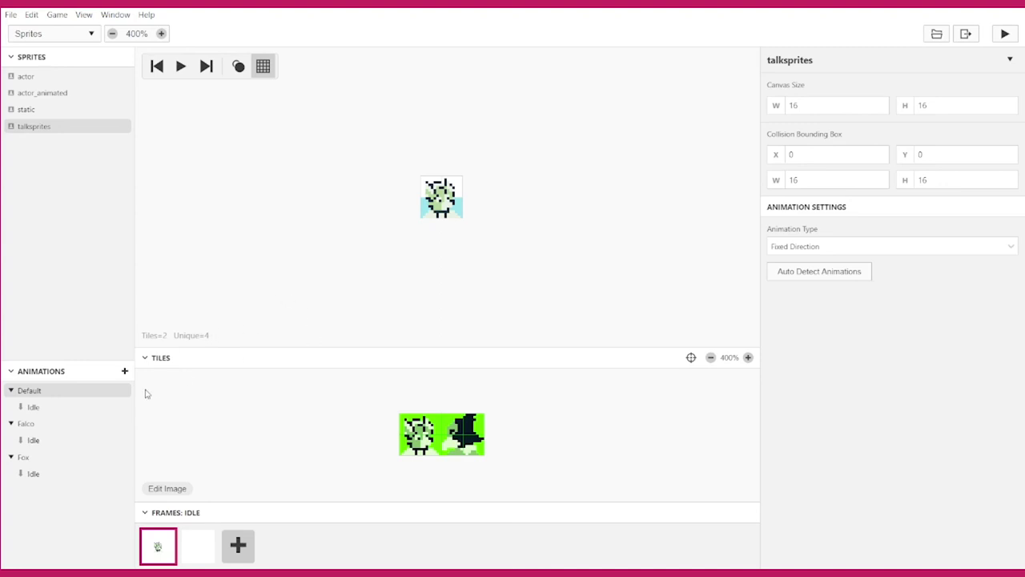
# - Select the Fox state and dismiss the sprite options menu
pyautogui.click(90, 458)
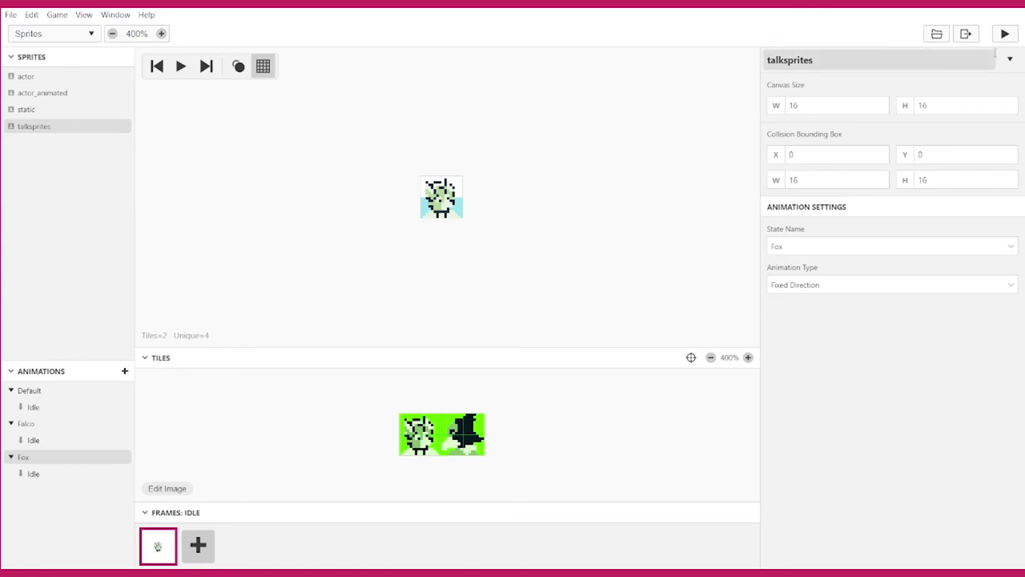
pyautogui.click(525, 286)
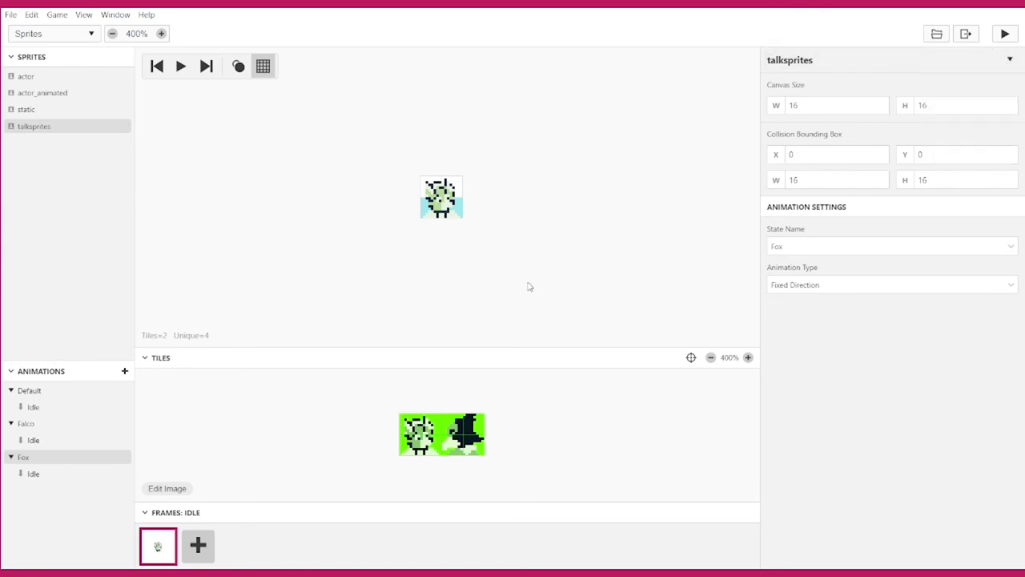